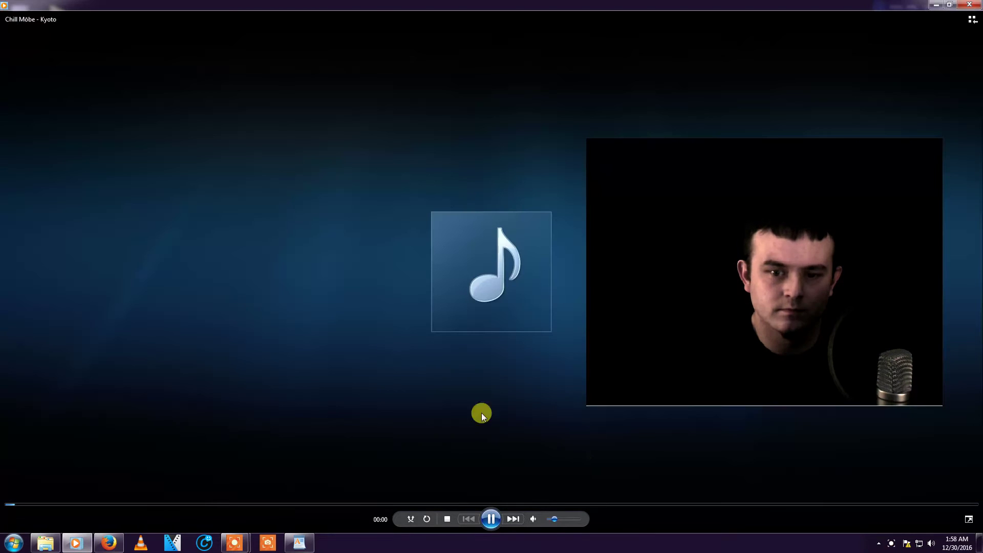
# - Nudge the volume slider down slightly while Chill Möbe - Kyoto plays full screen
pyautogui.moveTo(564, 521); pyautogui.dragTo(551, 526)
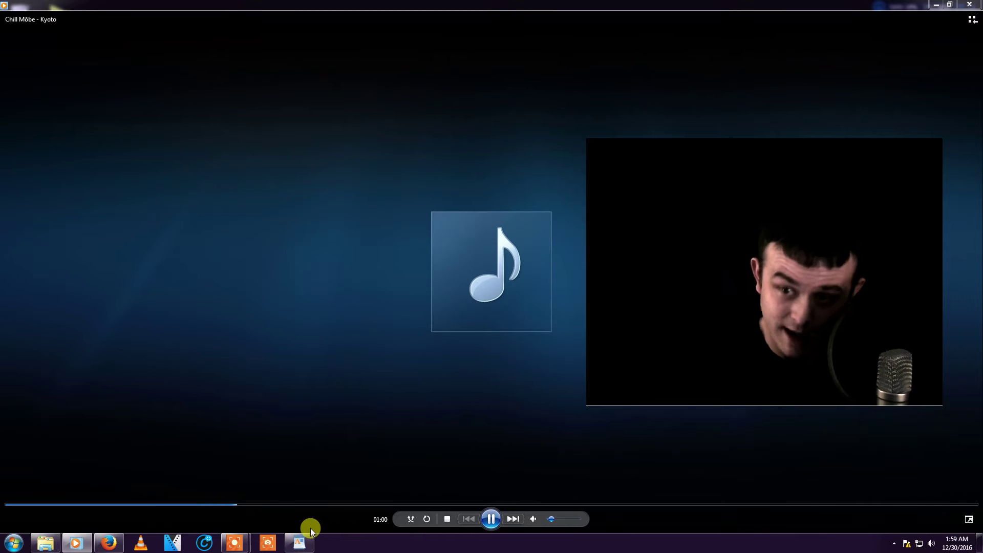
# - View the WordPad song request list, then return to the full-screen media player
pyautogui.click(301, 545)
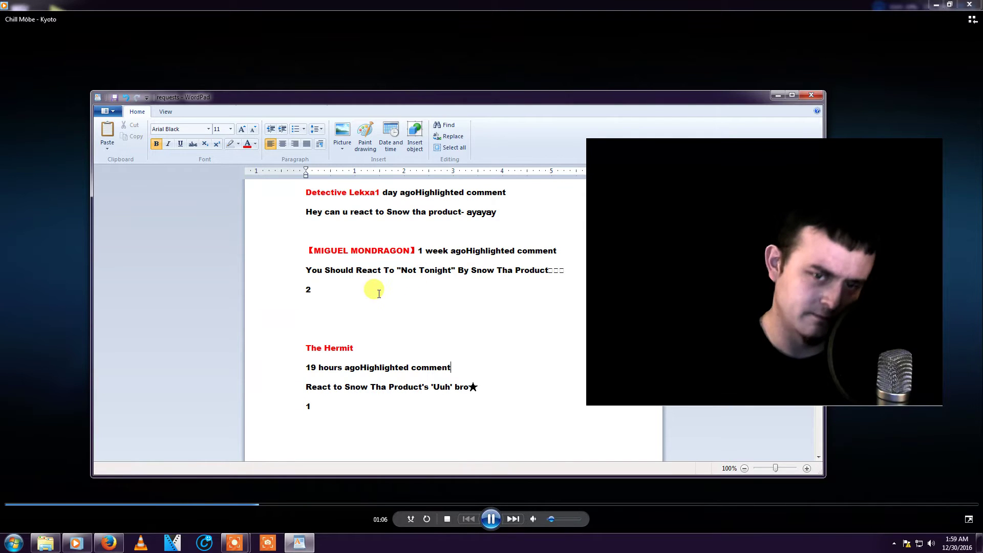
pyautogui.click(11, 281)
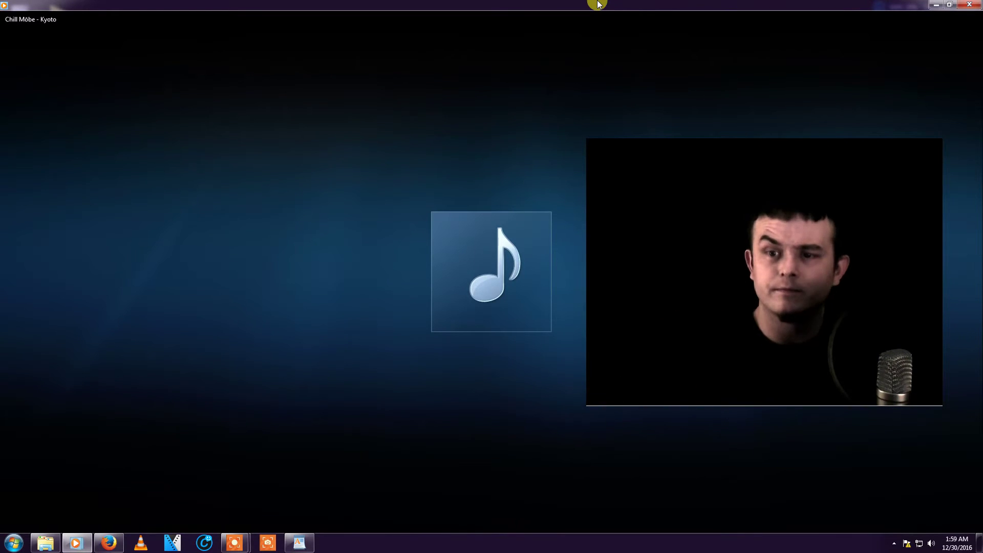
# - Minimize the media player and the requests document, then bring up the Videos library
pyautogui.click(936, 5)
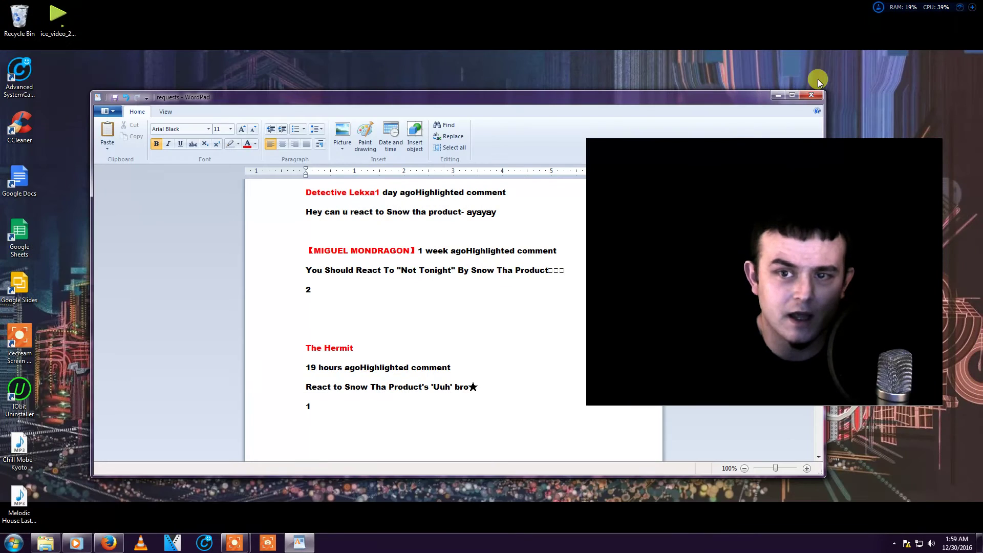
pyautogui.click(776, 95)
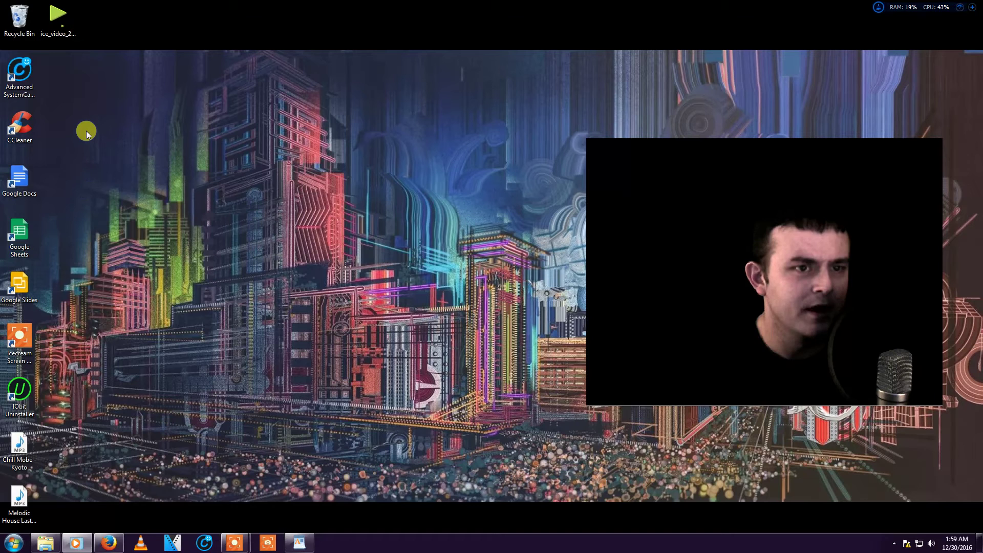
pyautogui.moveTo(75, 543)
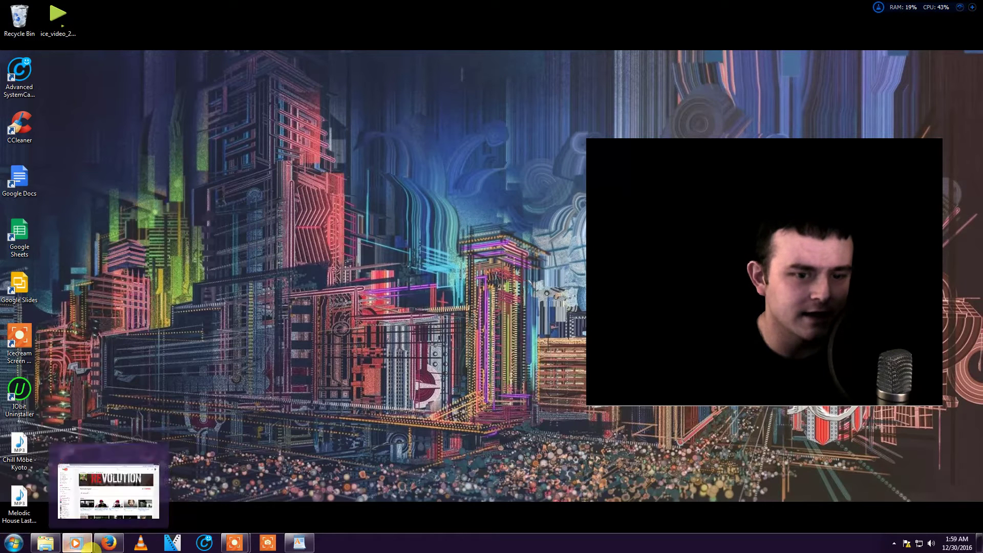
pyautogui.click(45, 543)
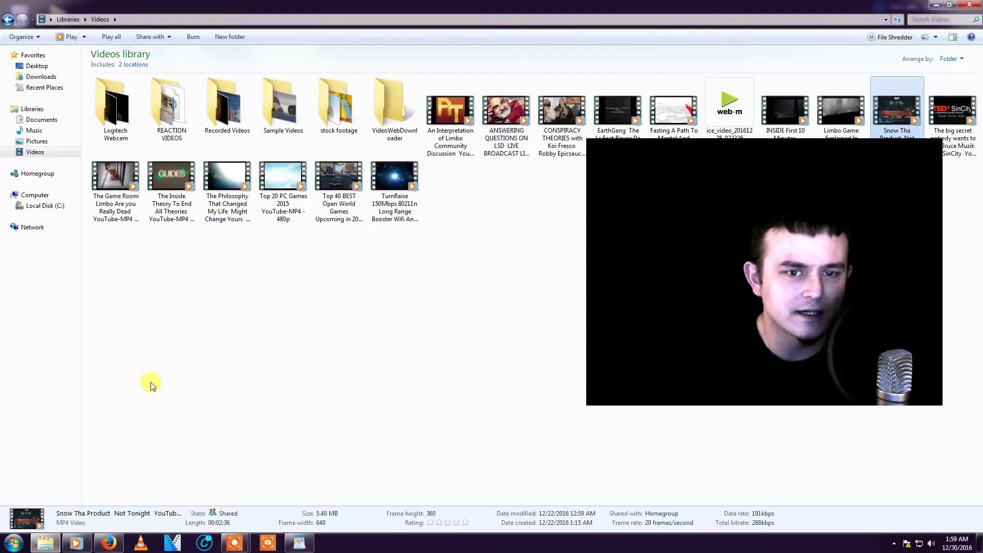
# - Play Snow Tha Product's 'Not Tonight' video and raise its volume slightly
pyautogui.doubleClick(896, 99)
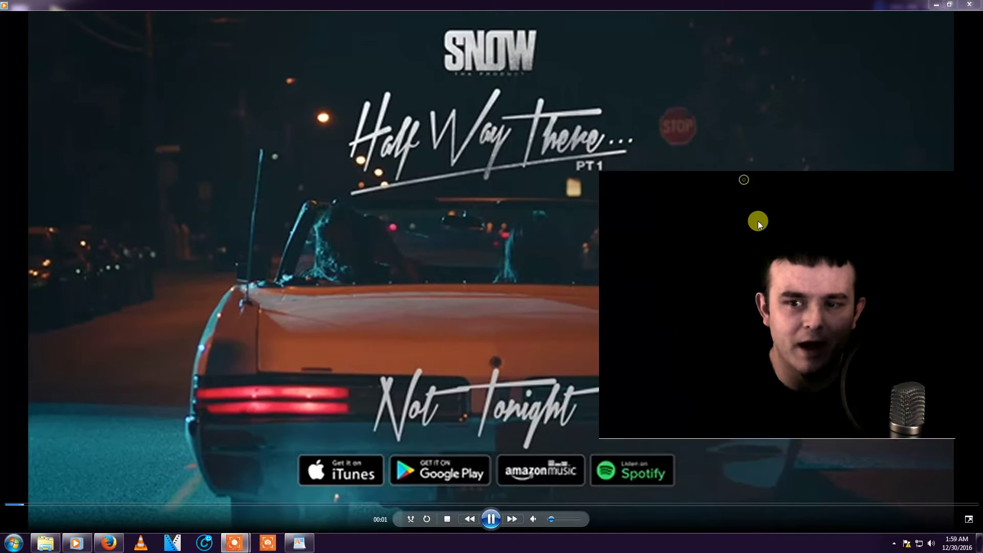
pyautogui.click(561, 520)
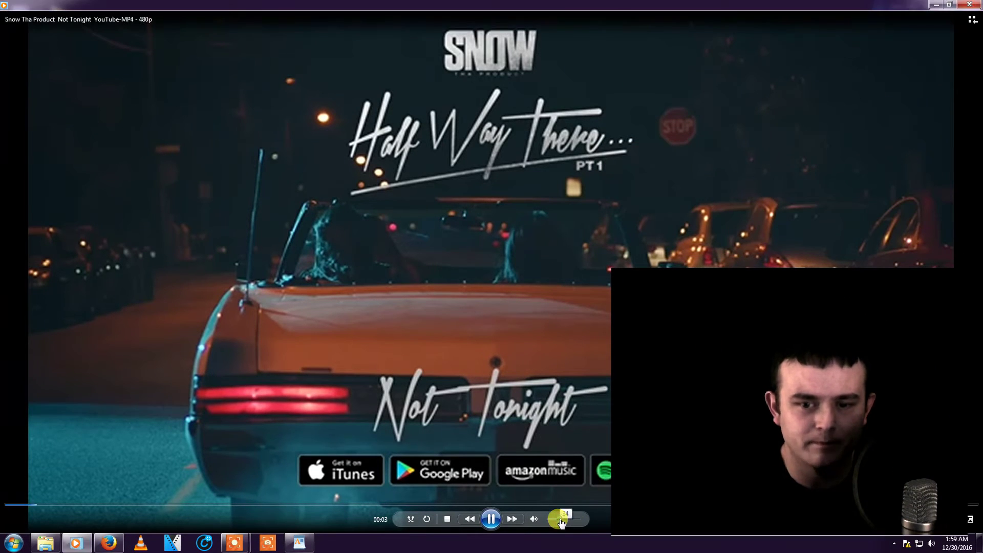
pyautogui.moveTo(561, 523); pyautogui.dragTo(566, 524)
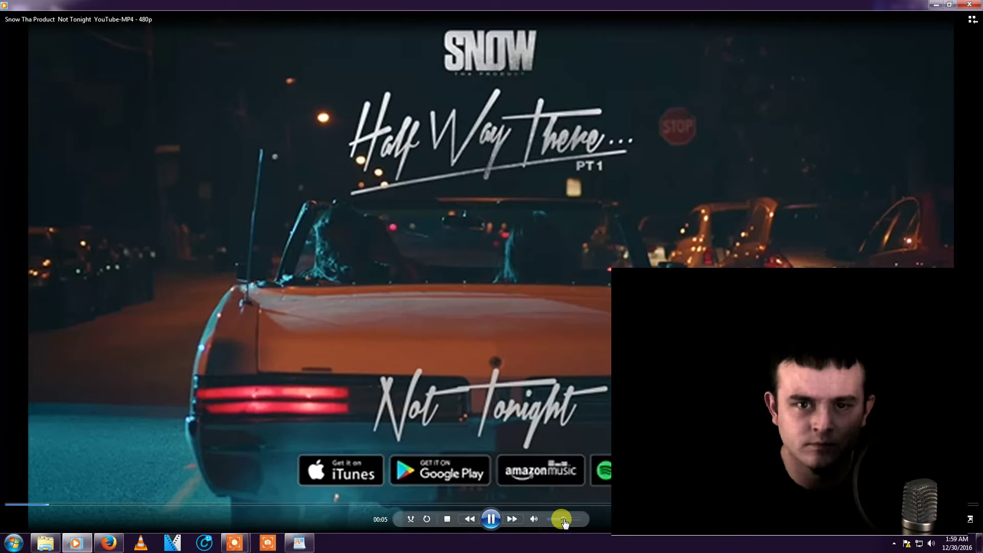
pyautogui.click(565, 522)
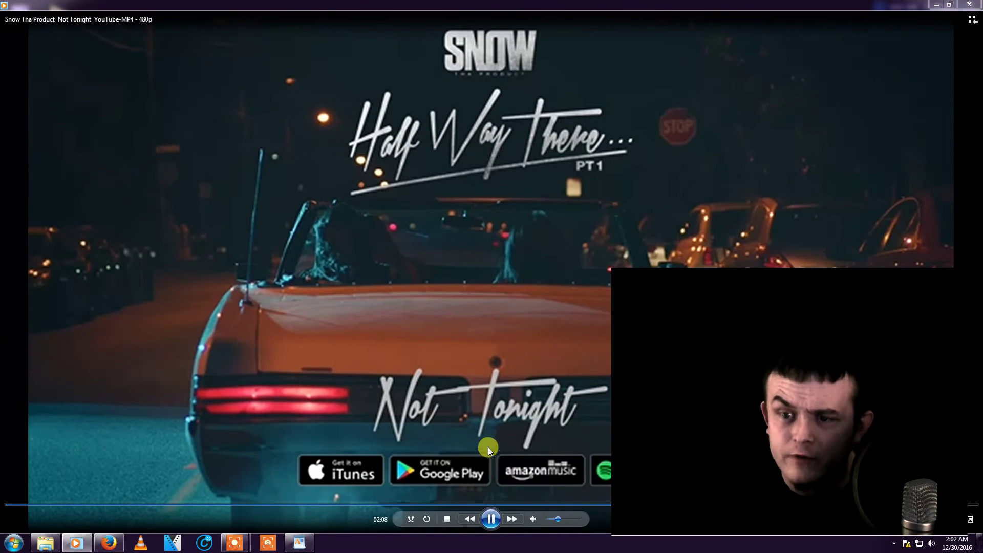
# - Raise the volume further, then minimize the player and close the Videos library once it ends
pyautogui.click(566, 523)
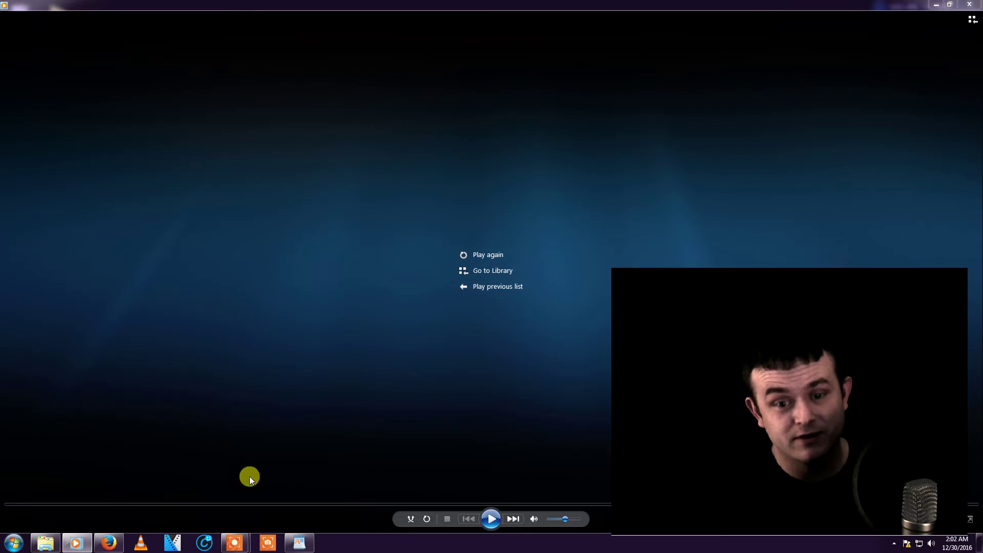
pyautogui.click(939, 5)
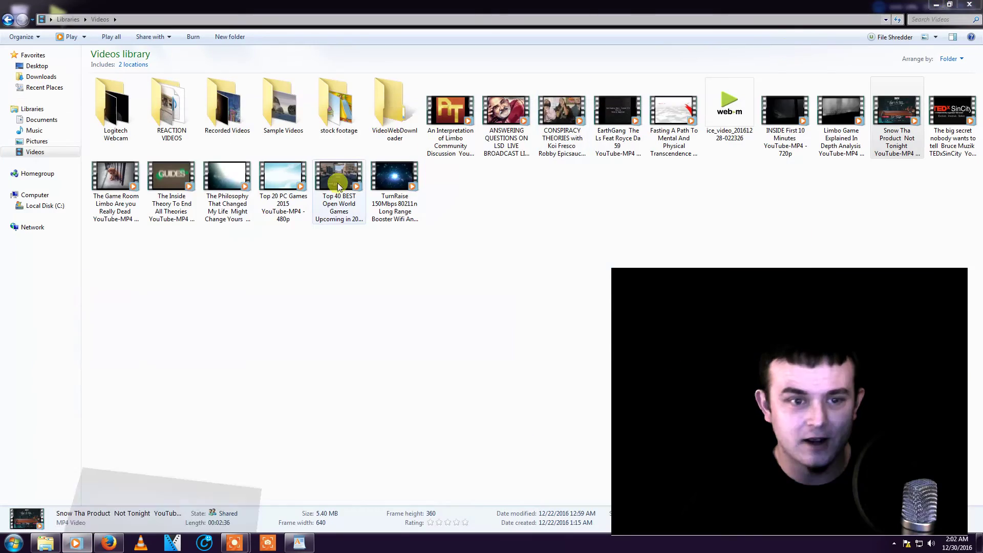
pyautogui.click(970, 5)
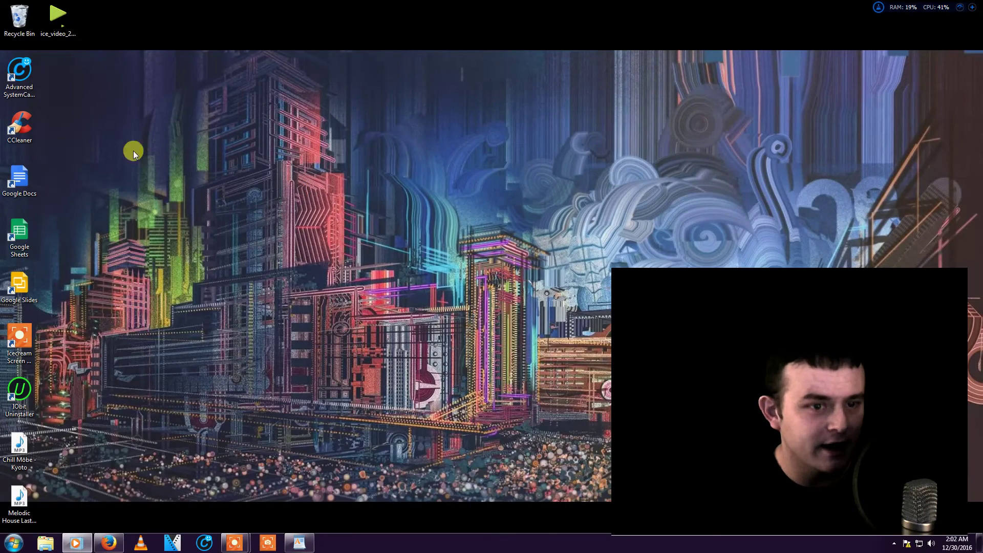
# - Replay Chill Möbe - Kyoto from the desktop, turn its volume down, and minimize the player
pyautogui.doubleClick(29, 457)
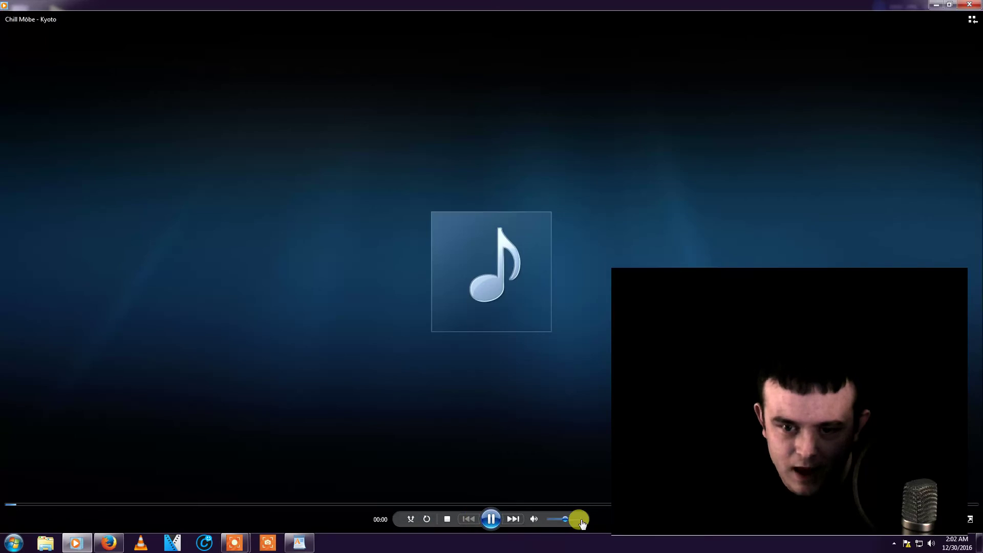
pyautogui.moveTo(566, 518); pyautogui.dragTo(557, 521)
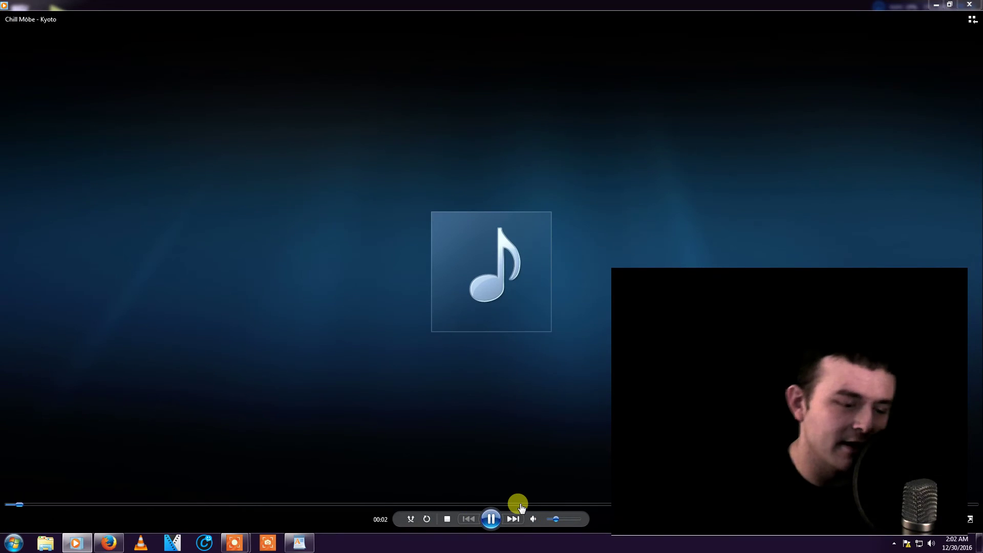
pyautogui.click(938, 5)
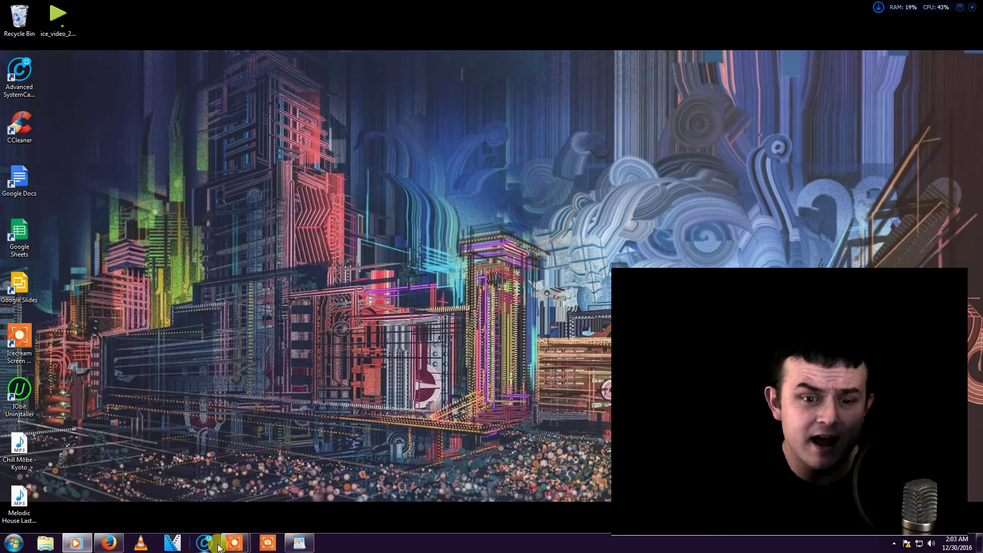
# - Show the Icecream Screen Recorder recording panel, hide it, then restore it on screen
pyautogui.moveTo(233, 544)
pyautogui.click(198, 482)
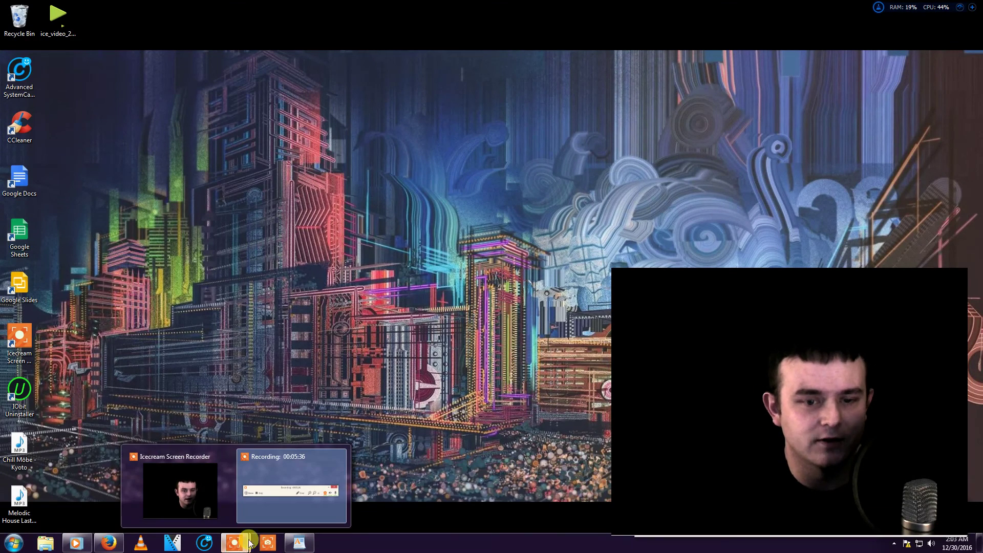
pyautogui.click(268, 518)
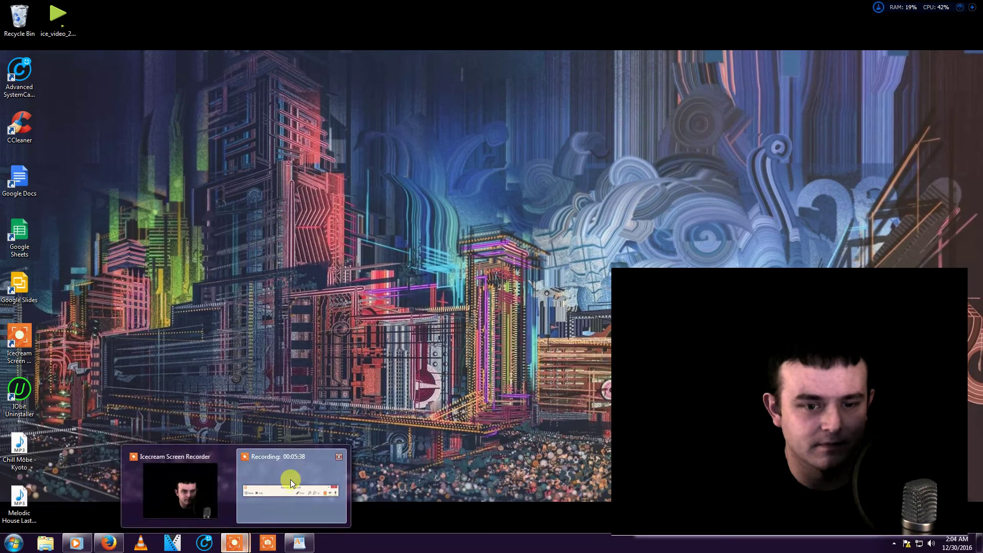
pyautogui.click(287, 477)
pyautogui.click(831, 324)
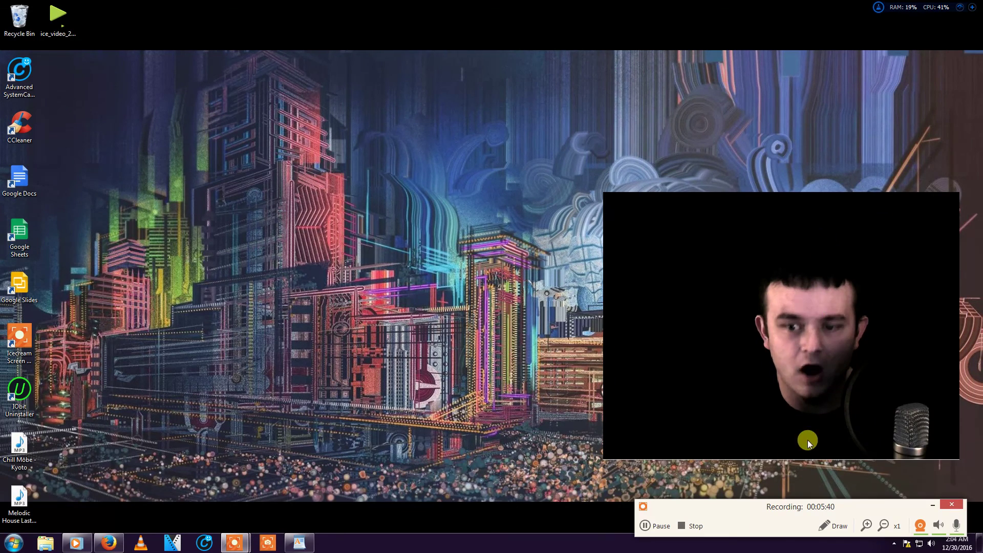